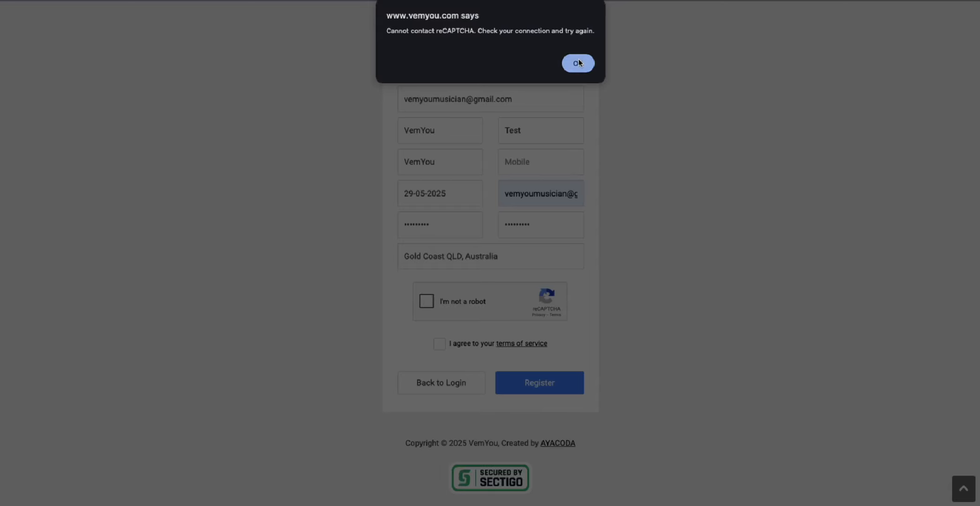
# Complete the reCAPTCHA check, accept the terms of service and submit the musician registration, declining the browser's offer to update the saved password
pyautogui.click(578, 65)
pyautogui.click(425, 308)
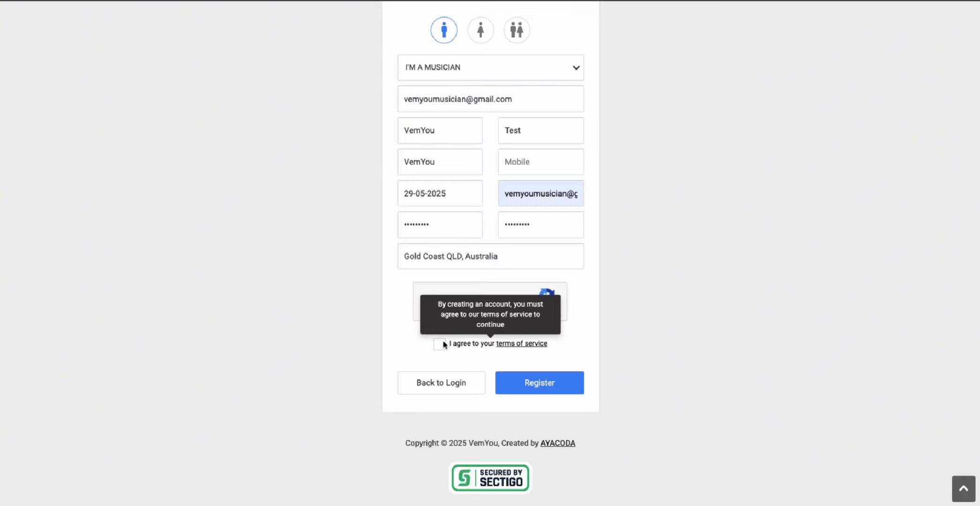
pyautogui.click(440, 345)
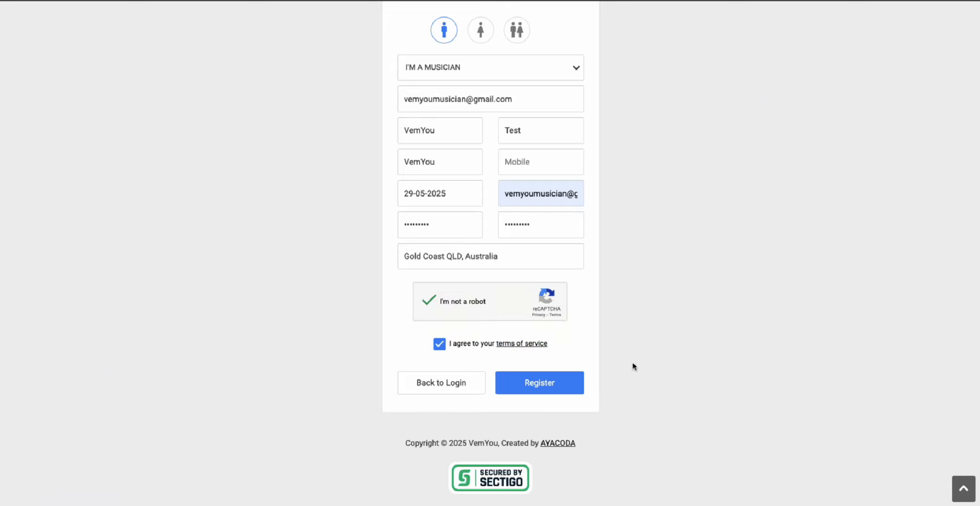
pyautogui.click(523, 384)
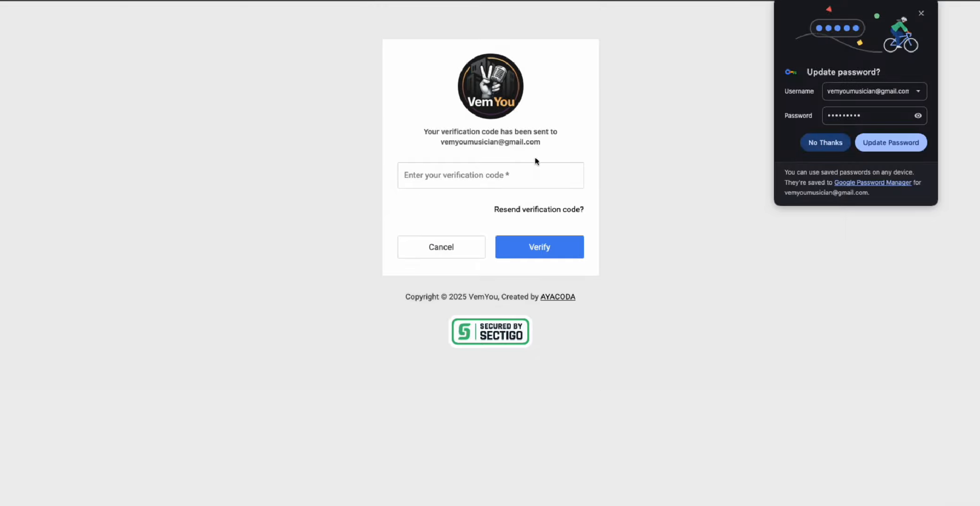
pyautogui.click(837, 143)
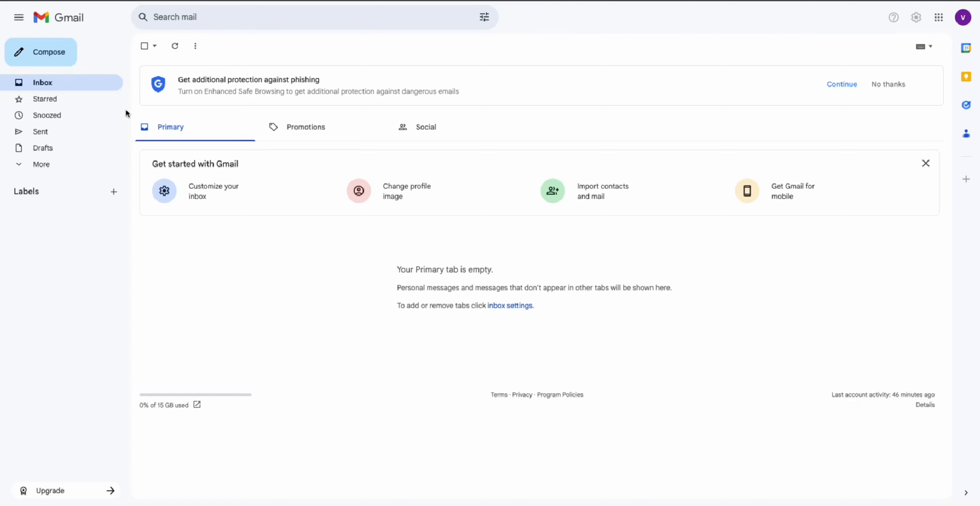
# Refresh the Gmail inbox, open the VemYou Verification Code email and copy the code from it
pyautogui.click(176, 46)
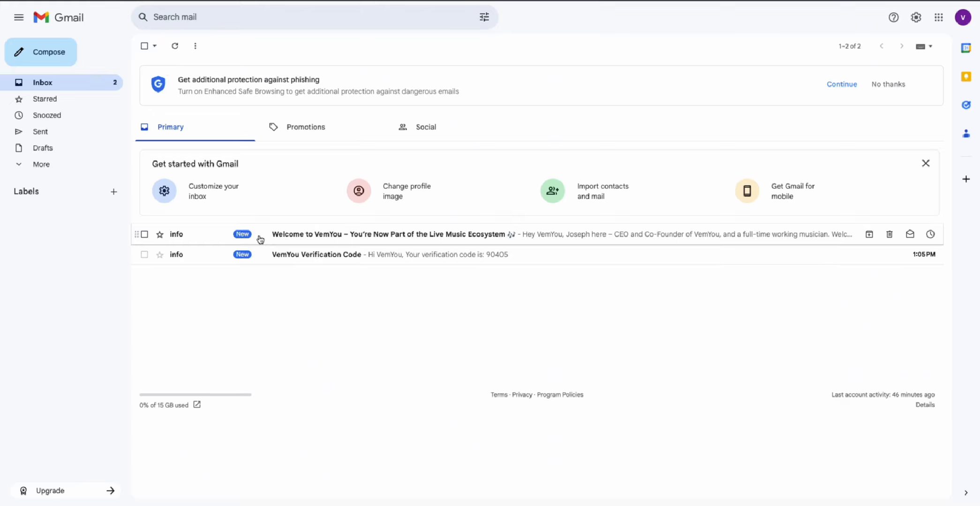
pyautogui.click(207, 254)
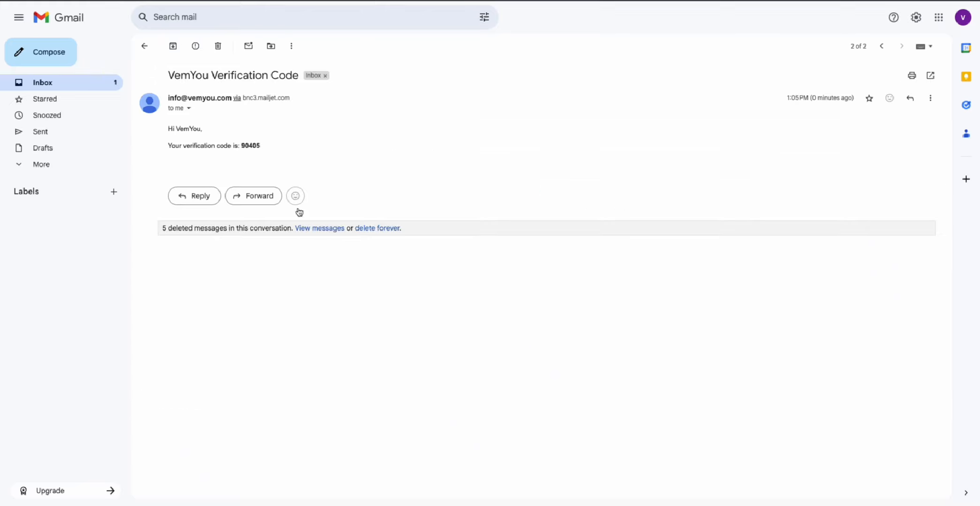
pyautogui.doubleClick(256, 146)
pyautogui.hotkey('ctrl', 'c')
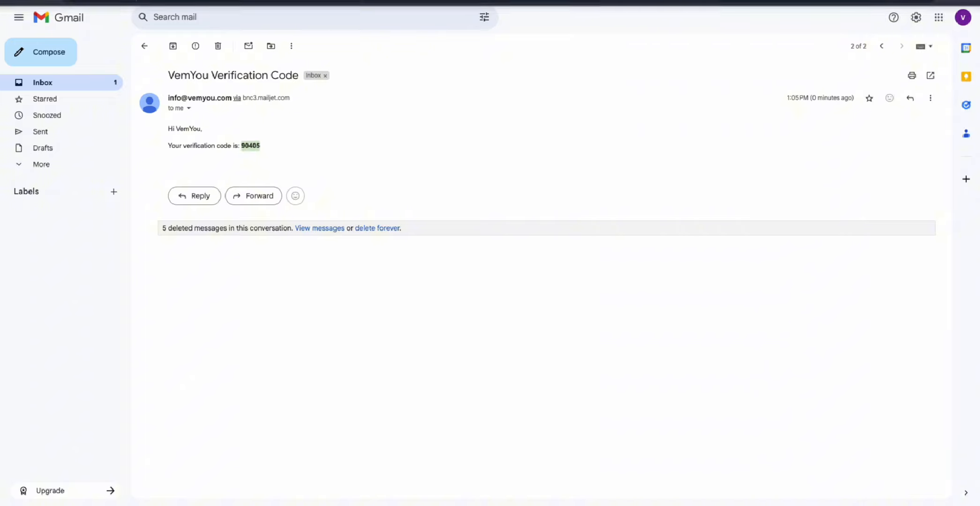
# Switch back to VemYou, paste the copied verification code into the verification field and verify the account
pyautogui.click(187, 2)
pyautogui.click(446, 176)
pyautogui.hotkey('ctrl', 'v')
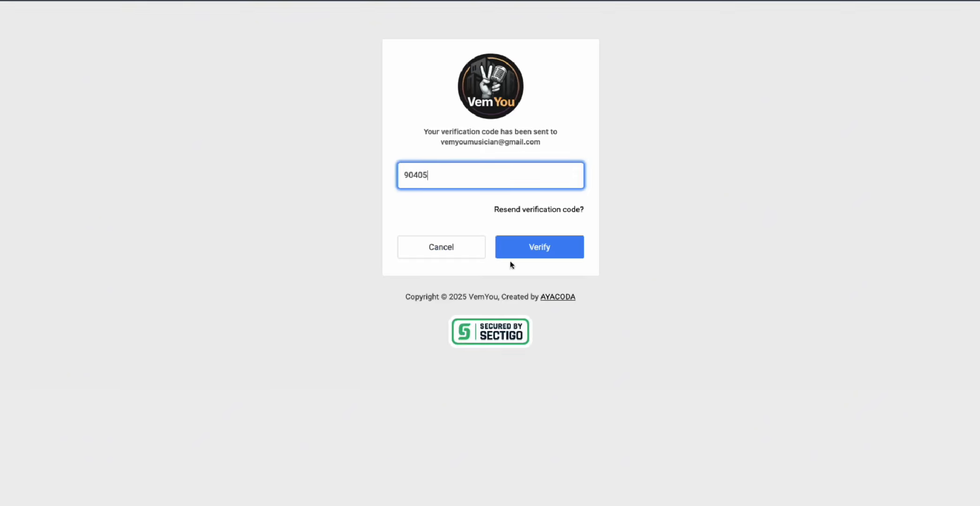
pyautogui.click(523, 246)
# Read the Welcome to VemYou email in Gmail, including the section on setting up a music page, and return to the inbox
pyautogui.click(228, 2)
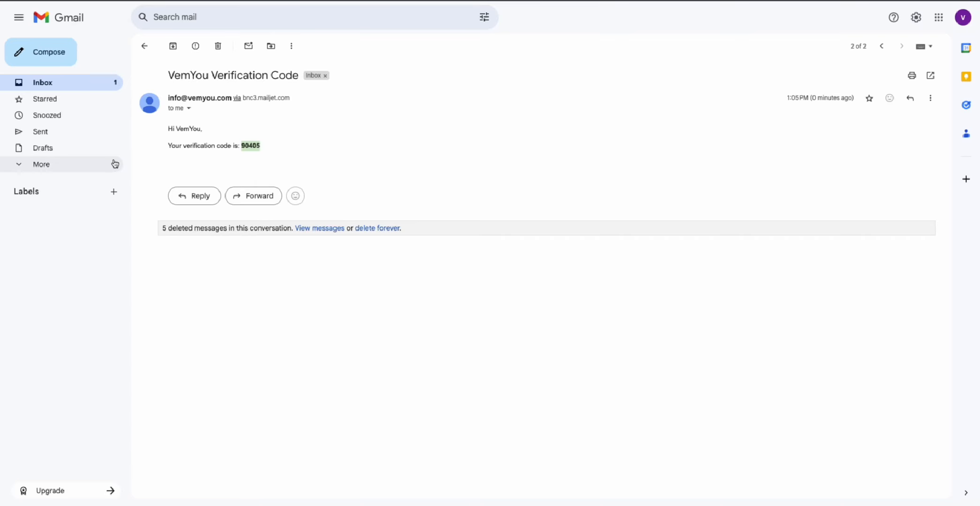
pyautogui.click(79, 82)
pyautogui.click(196, 232)
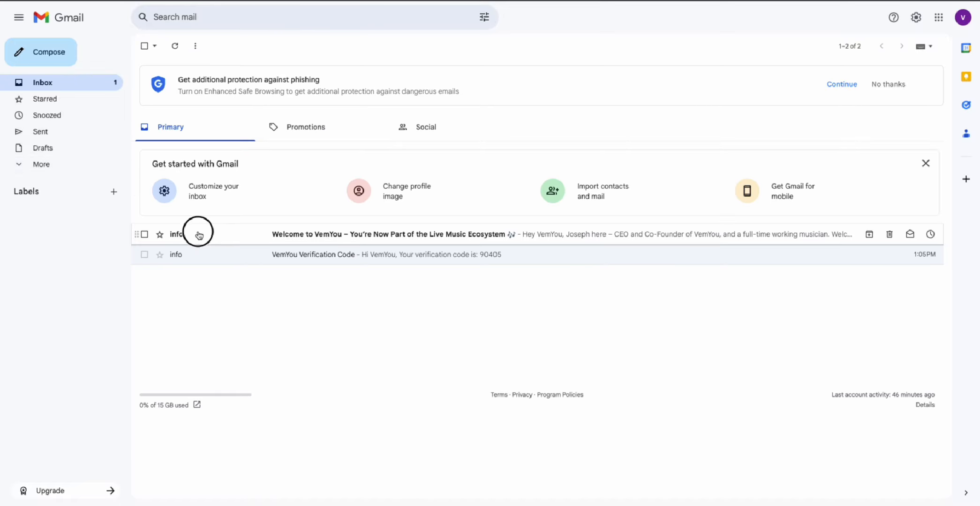
pyautogui.scroll(-1, 219, 228)
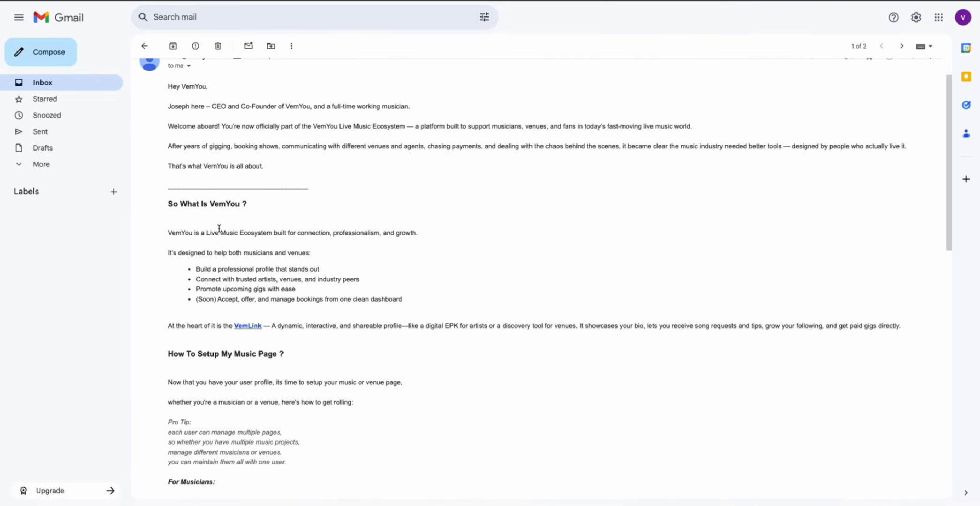
pyautogui.scroll(-1, 248, 147)
pyautogui.scroll(-1, 248, 147)
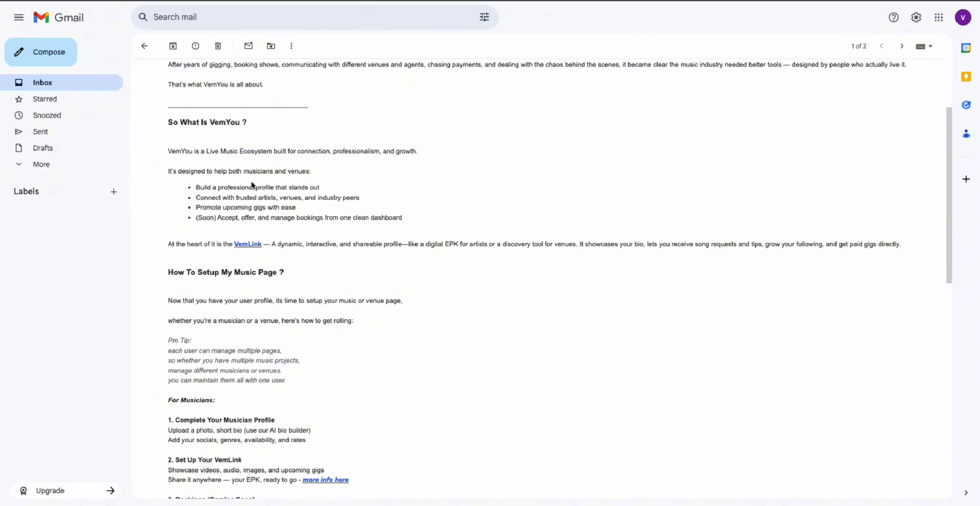
pyautogui.scroll(-1, 252, 184)
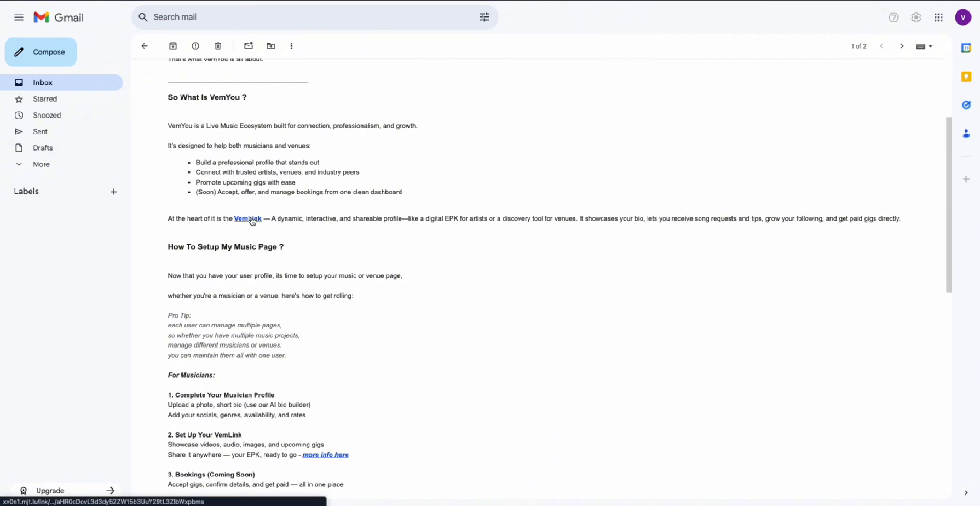
pyautogui.scroll(-1, 199, 175)
pyautogui.moveTo(173, 183); pyautogui.dragTo(300, 191)
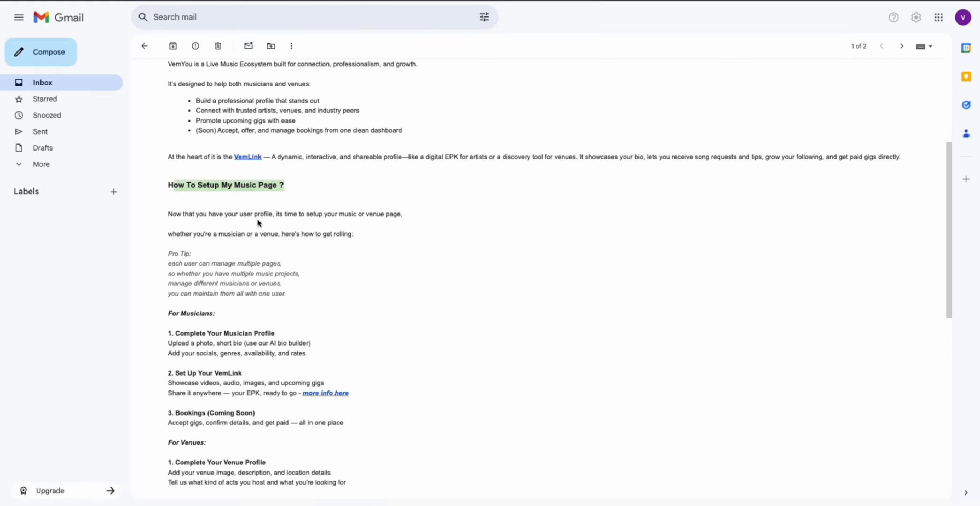
pyautogui.click(249, 224)
pyautogui.scroll(-1, 236, 220)
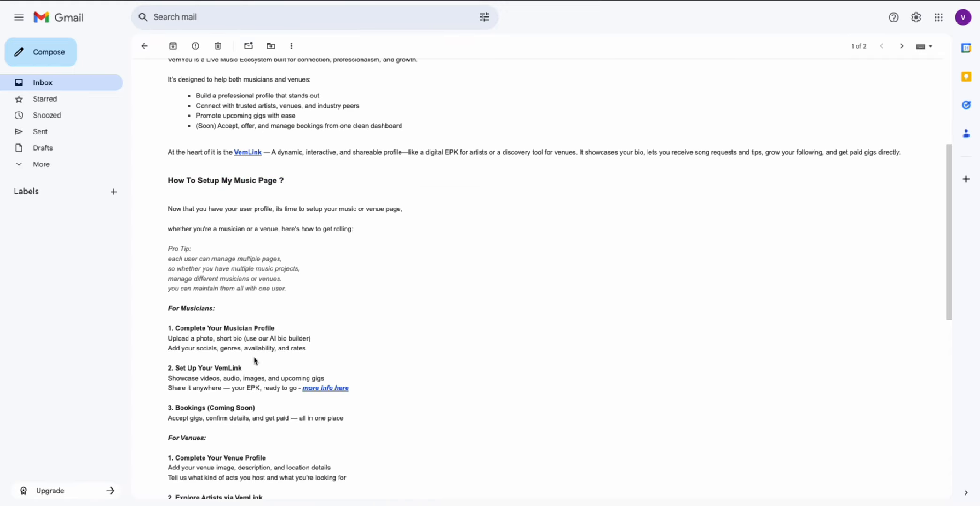
pyautogui.scroll(1, 253, 361)
pyautogui.scroll(-8, 252, 361)
pyautogui.scroll(10, 220, 258)
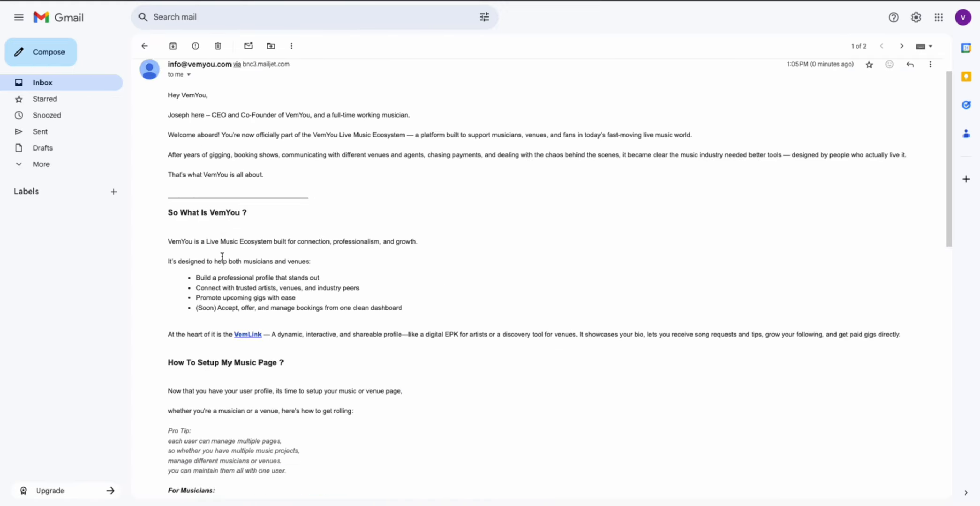
pyautogui.click(88, 86)
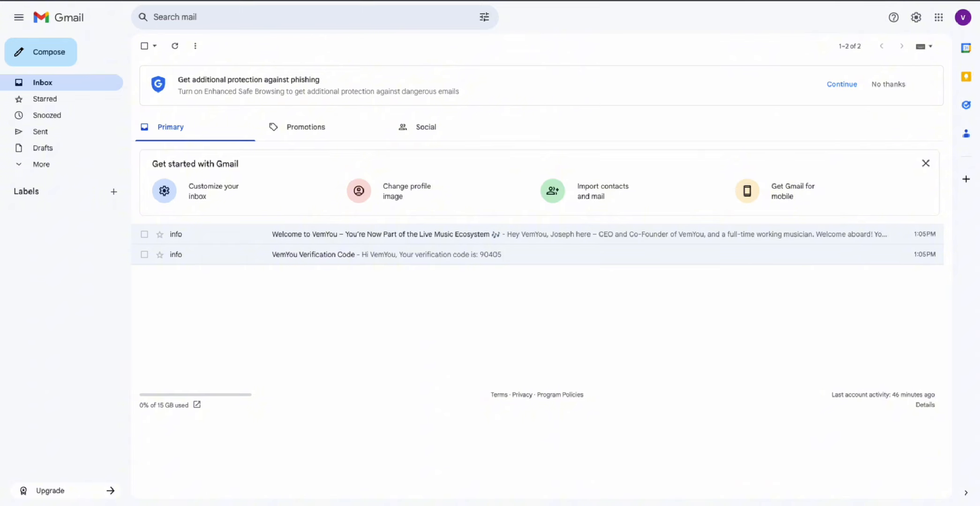
# Switch to the VemYou dashboard and open a new tab of the site from its navigation
pyautogui.click(338, 2)
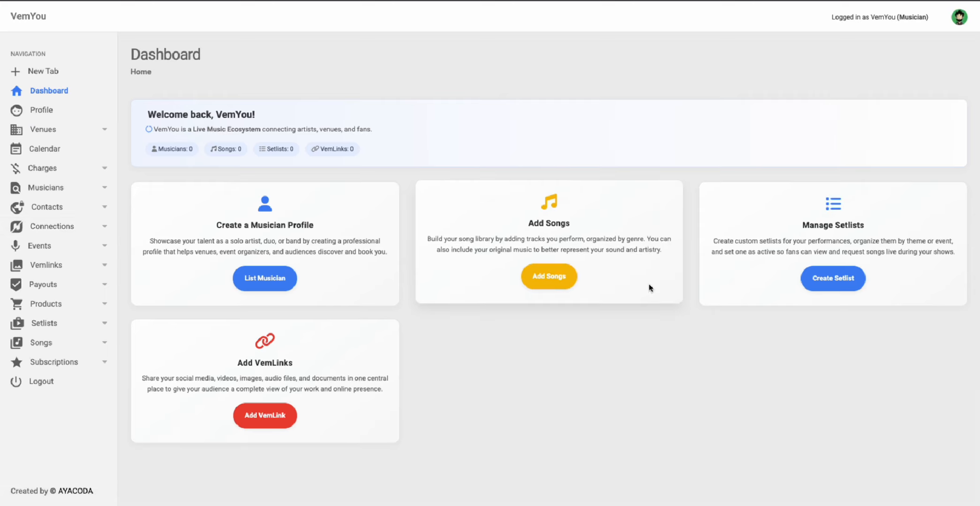
pyautogui.click(40, 74)
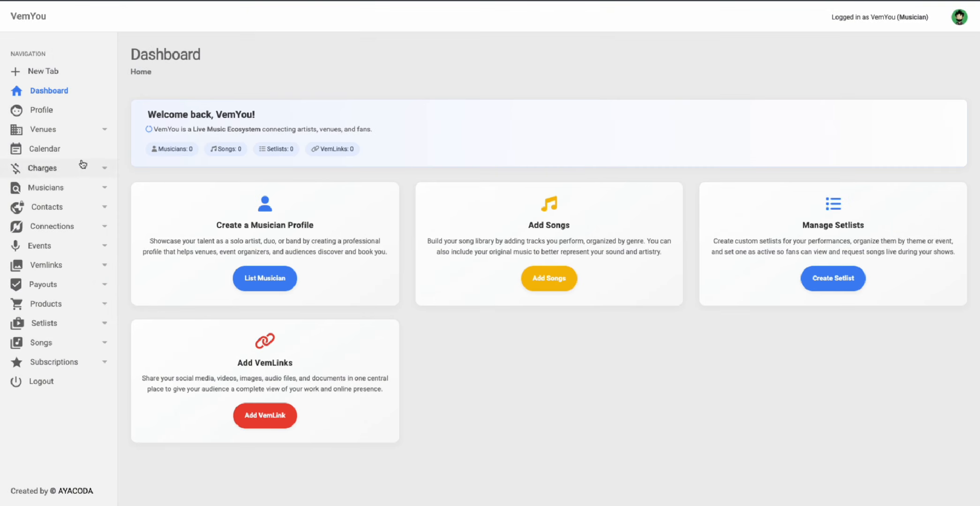
pyautogui.moveTo(551, 1)
# Examine the profile details page, covering the main info, access details, contact details and special images sections
pyautogui.click(60, 112)
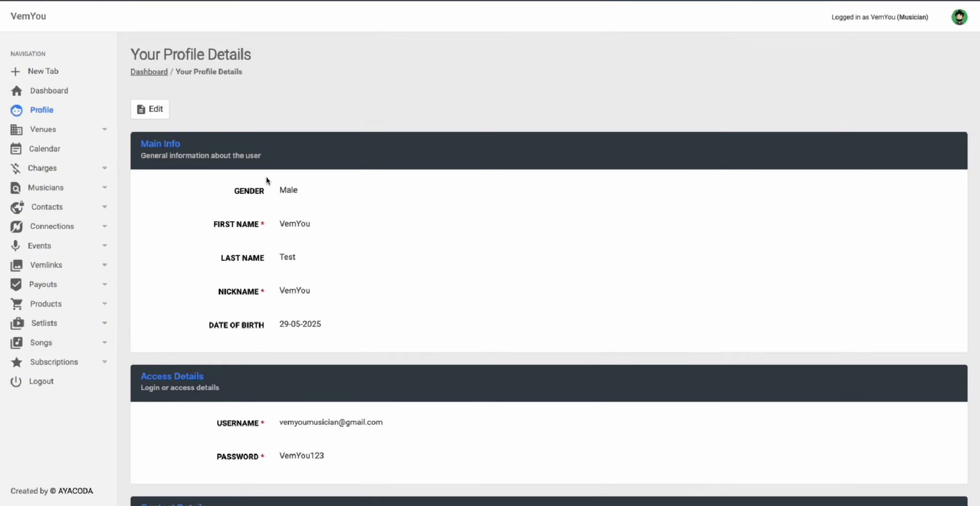
pyautogui.scroll(-3, 223, 134)
pyautogui.scroll(-8, 217, 117)
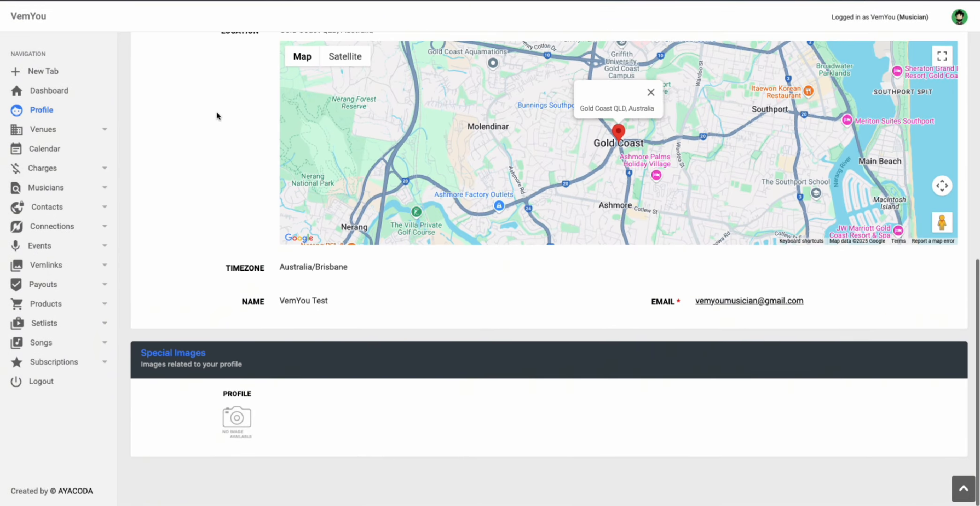
pyautogui.scroll(8, 217, 118)
pyautogui.scroll(3, 217, 116)
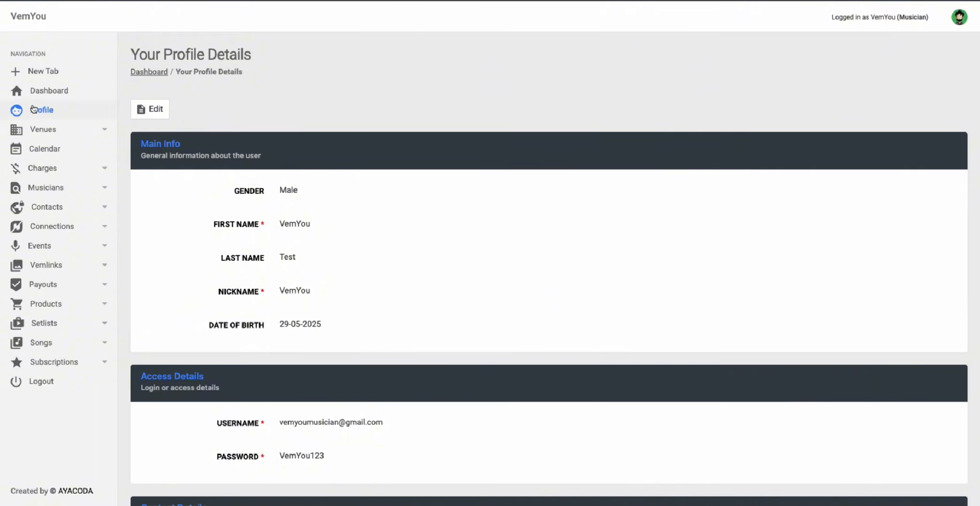
pyautogui.click(47, 113)
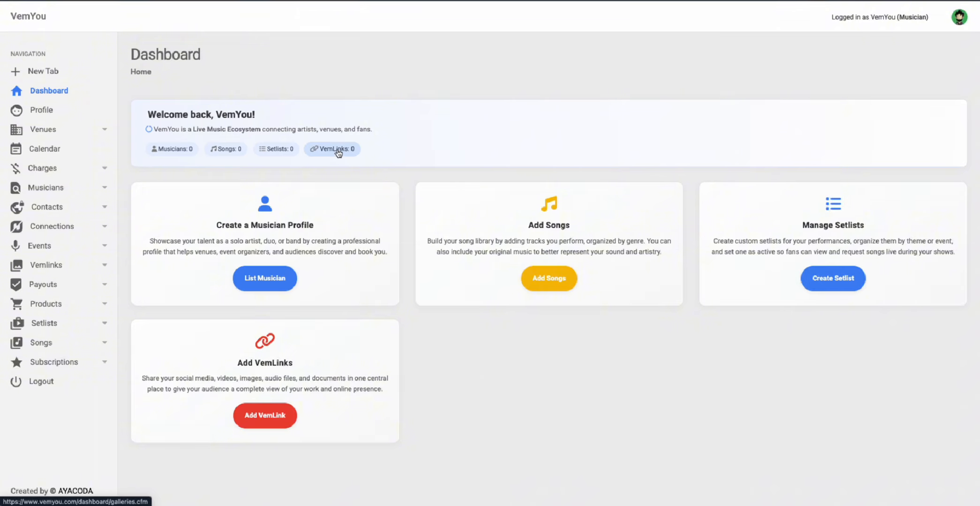
pyautogui.click(46, 111)
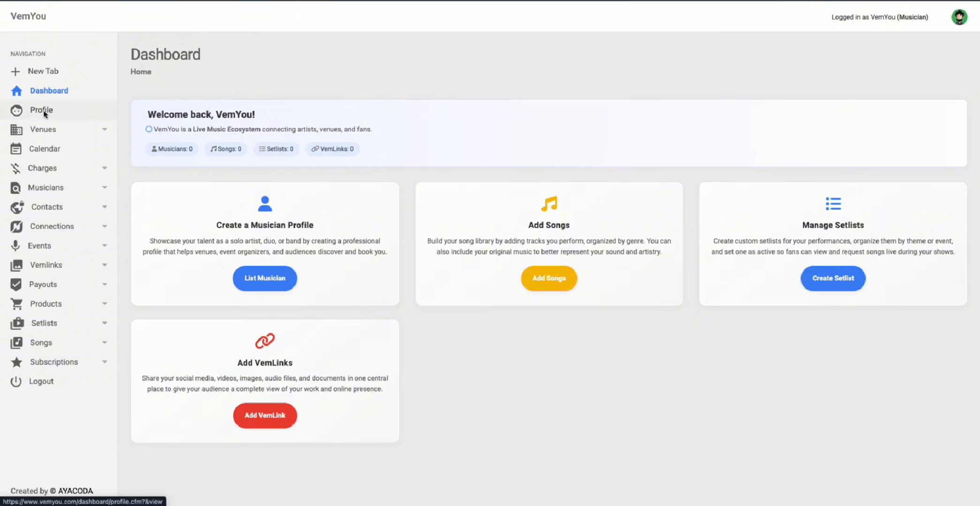
pyautogui.scroll(-10, 341, 230)
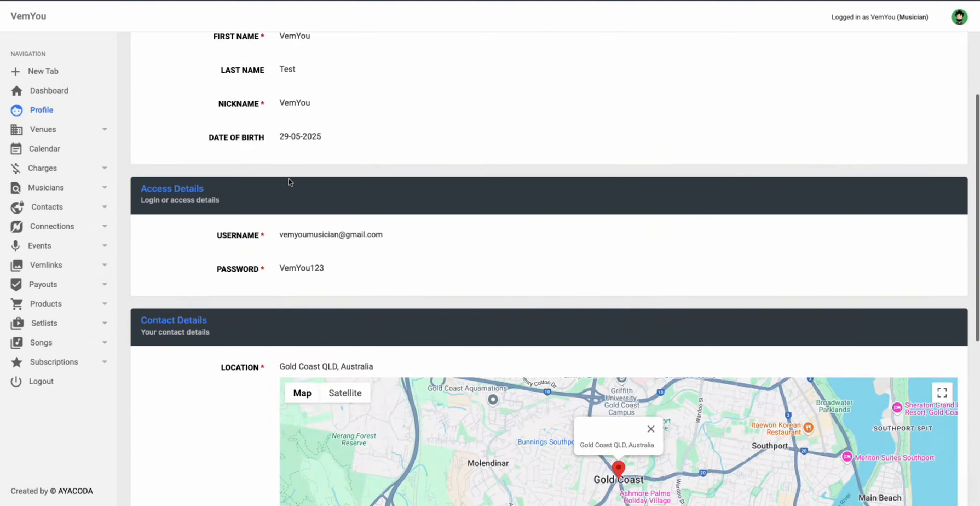
pyautogui.scroll(10, 206, 103)
pyautogui.scroll(-5, 220, 262)
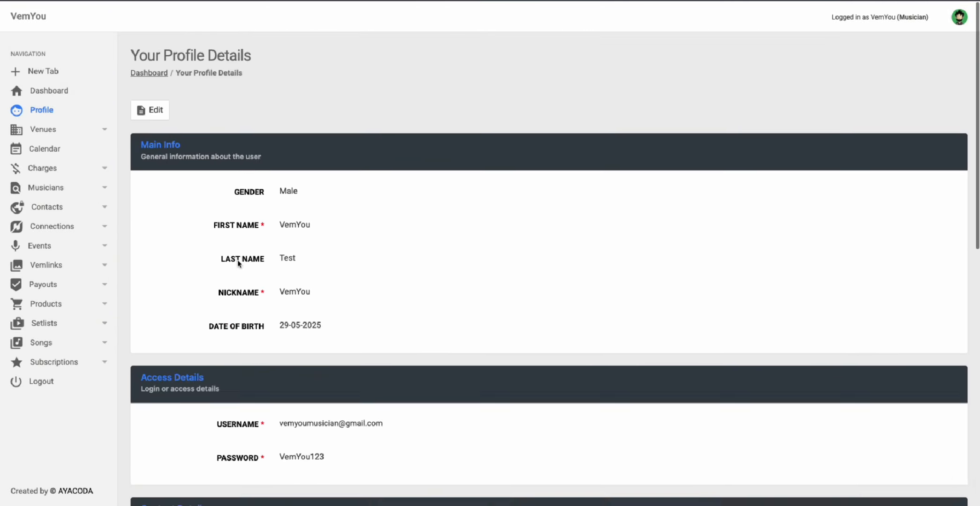
pyautogui.scroll(-4, 251, 149)
pyautogui.scroll(8, 249, 149)
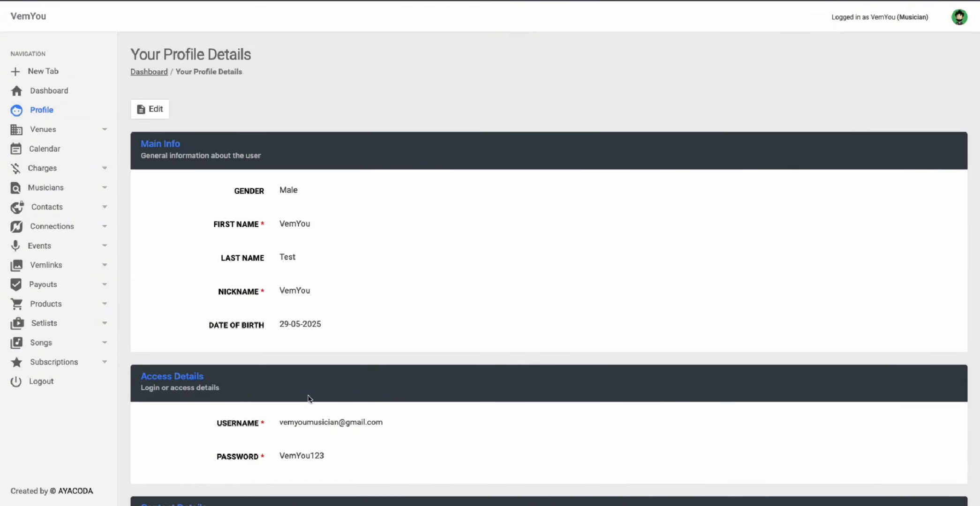
# Show all venues and examine the venue list with its title or category search and its location search
pyautogui.click(44, 130)
pyautogui.click(38, 155)
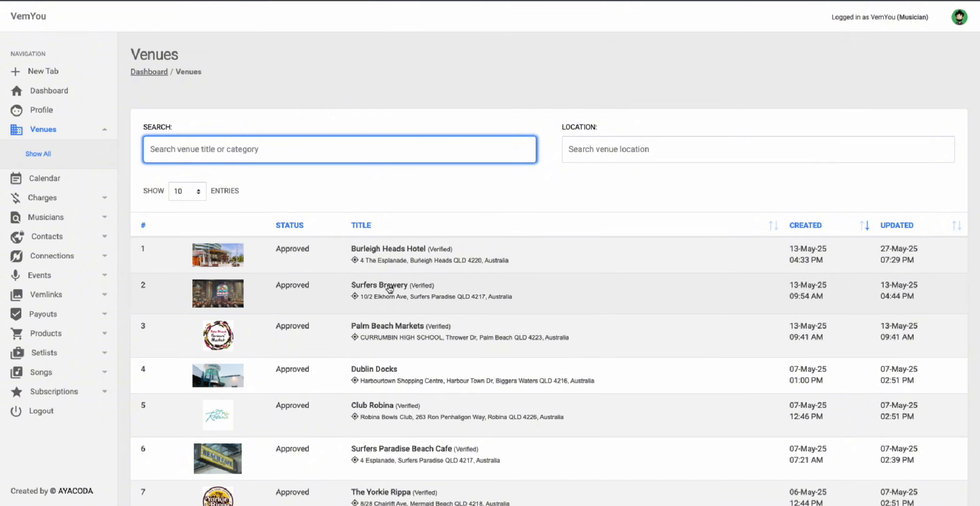
pyautogui.scroll(-1, 396, 274)
pyautogui.scroll(1, 397, 266)
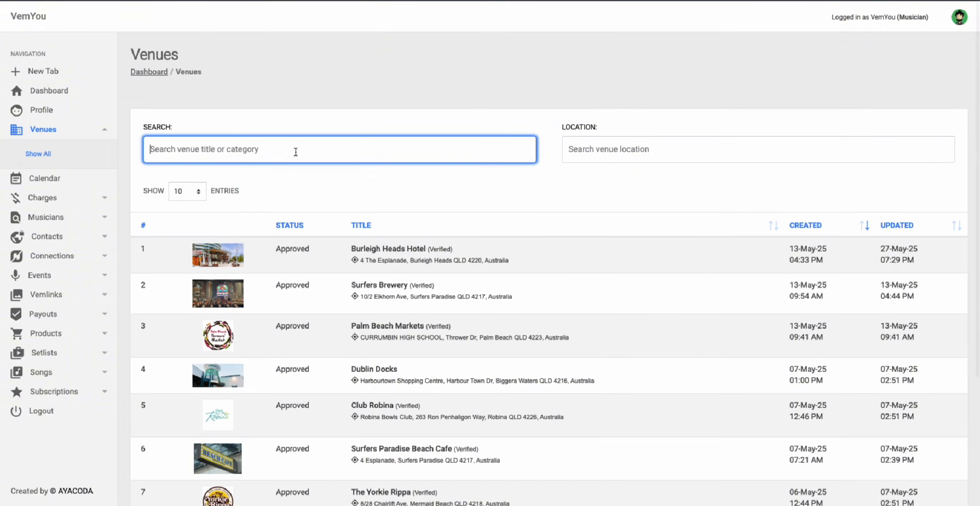
pyautogui.click(580, 146)
pyautogui.click(296, 143)
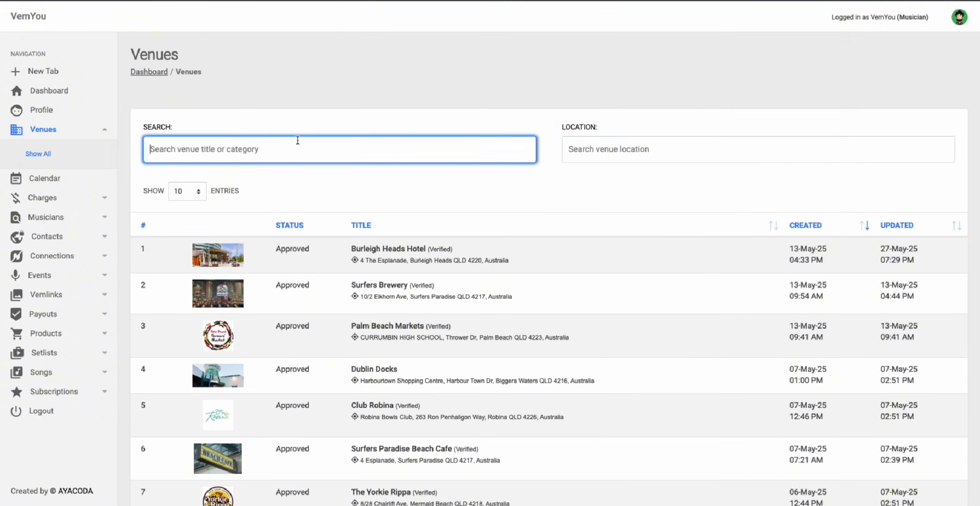
pyautogui.moveTo(161, 129); pyautogui.dragTo(250, 131)
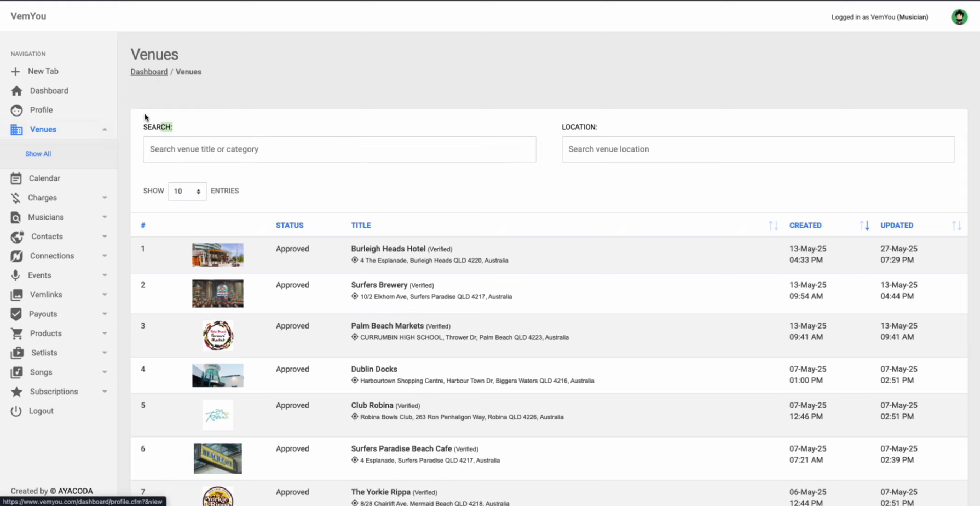
pyautogui.click(161, 146)
pyautogui.click(280, 167)
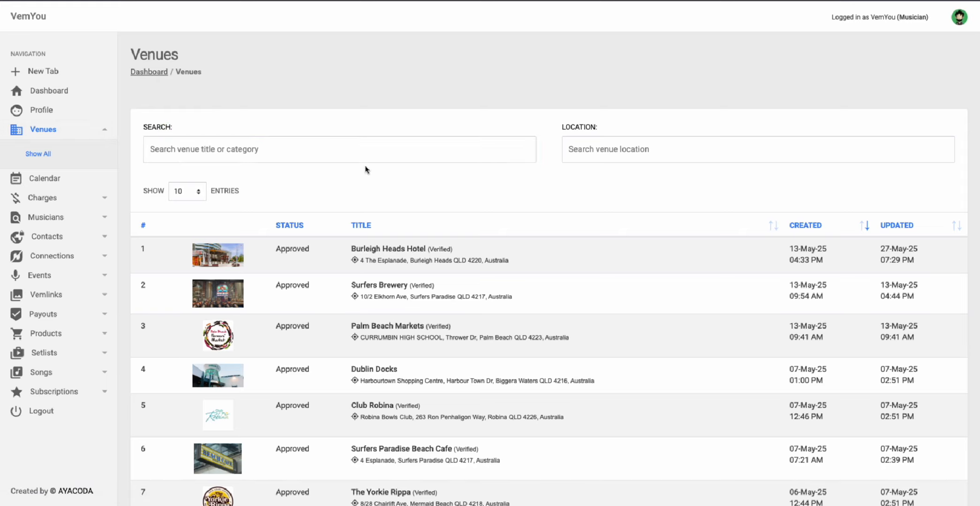
# Open the Burleigh Heads Hotel venue, review its attributes and contact details, and return to the venue list
pyautogui.click(306, 256)
pyautogui.scroll(-4, 408, 307)
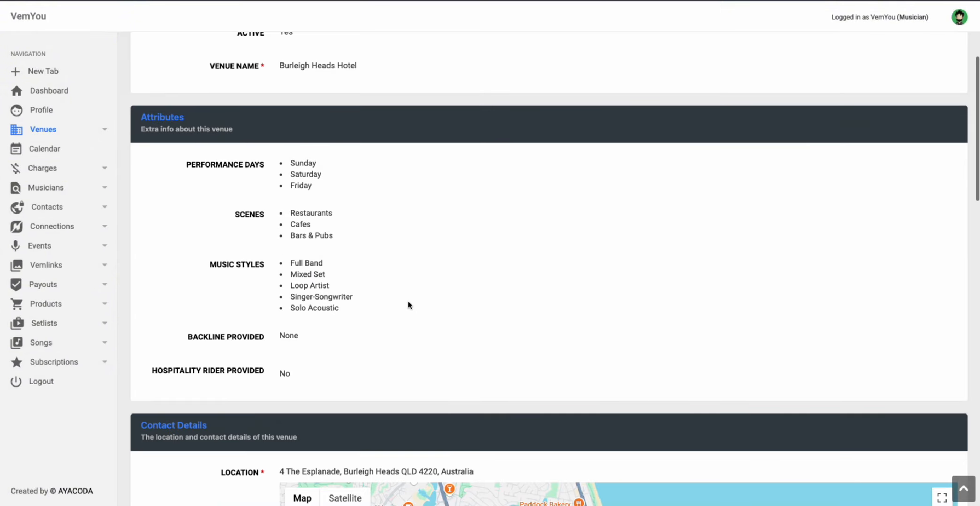
pyautogui.scroll(4, 407, 305)
pyautogui.click(155, 142)
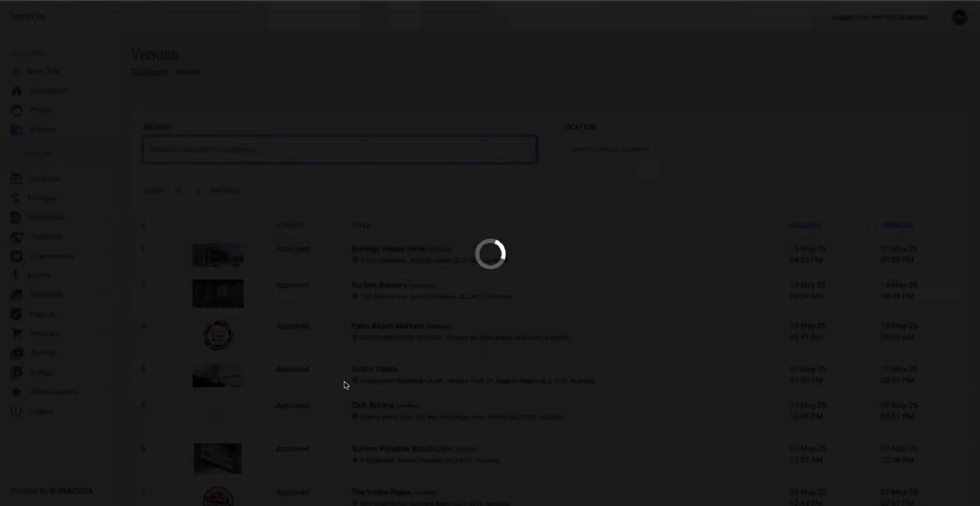
pyautogui.scroll(-1, 298, 311)
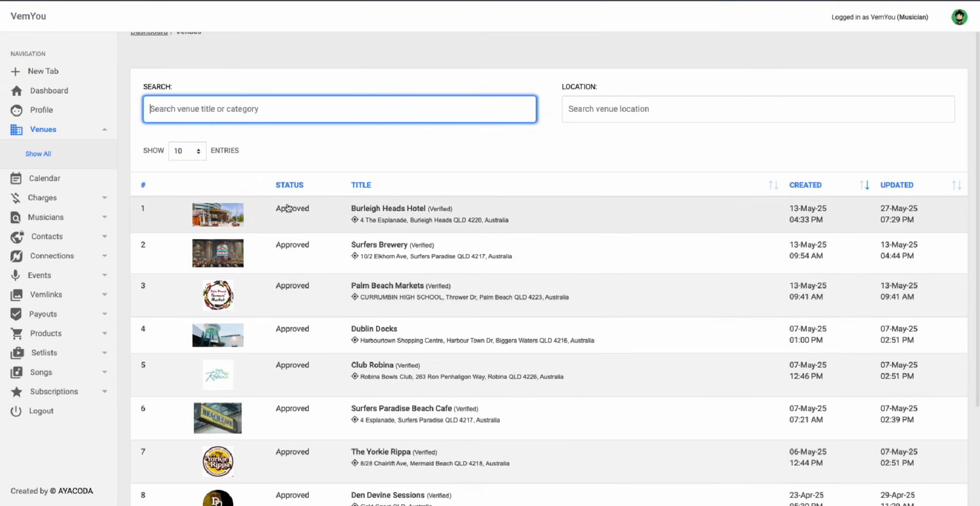
# Examine the full venue list from the first to the last entry, including each venue's status, title, address and dates
pyautogui.scroll(-4, 134, 326)
pyautogui.scroll(5, 307, 278)
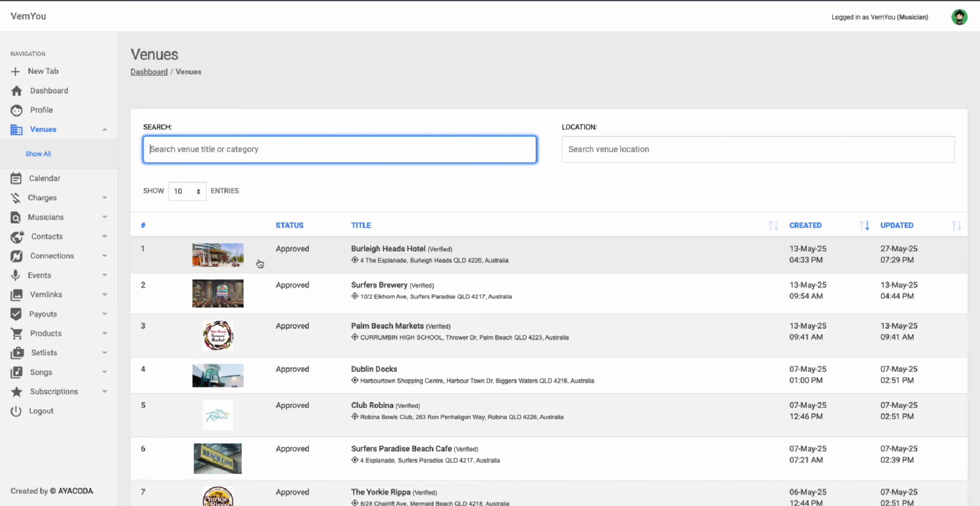
pyautogui.scroll(-1, 296, 282)
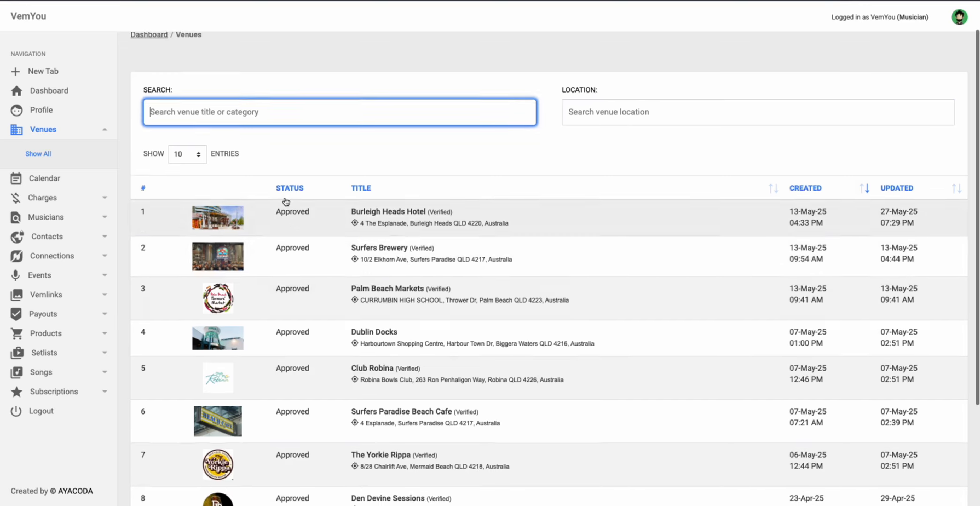
pyautogui.scroll(-1, 394, 305)
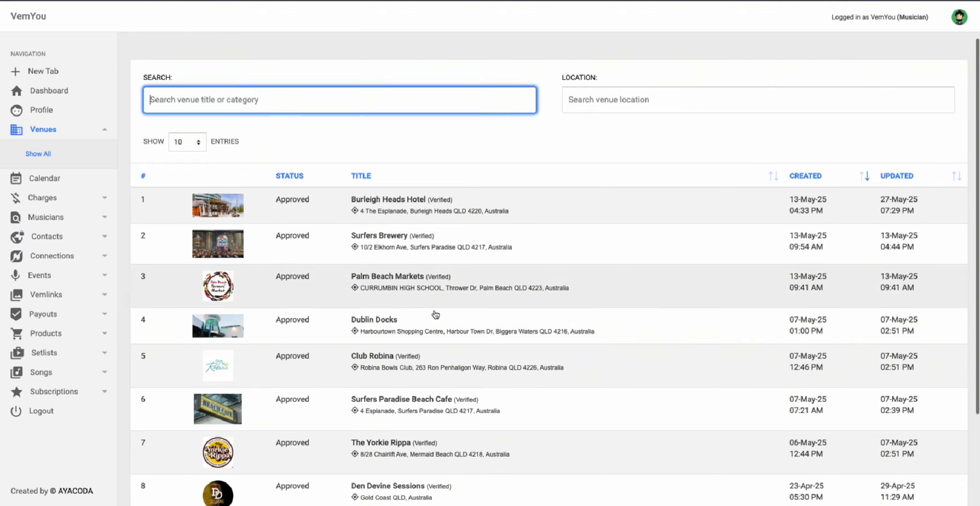
pyautogui.scroll(-4, 401, 242)
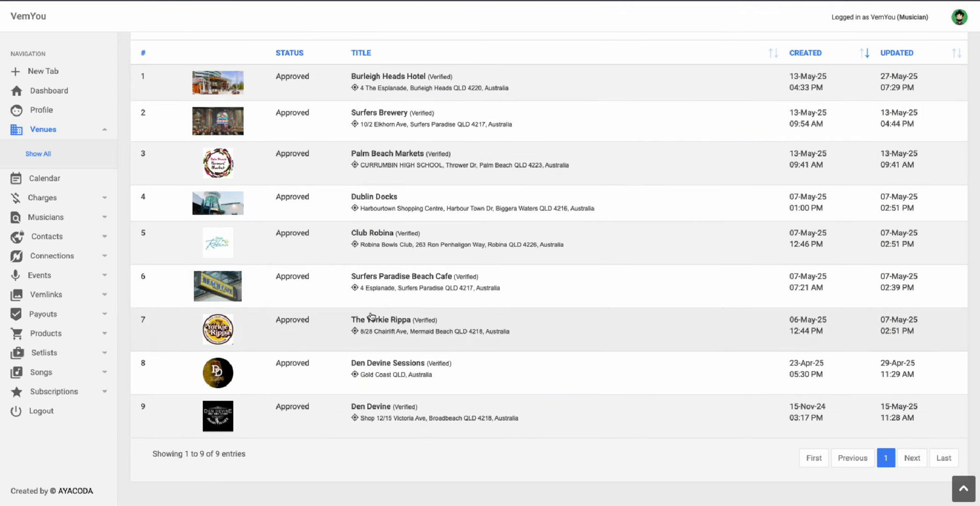
pyautogui.scroll(5, 314, 244)
pyautogui.scroll(-5, 314, 243)
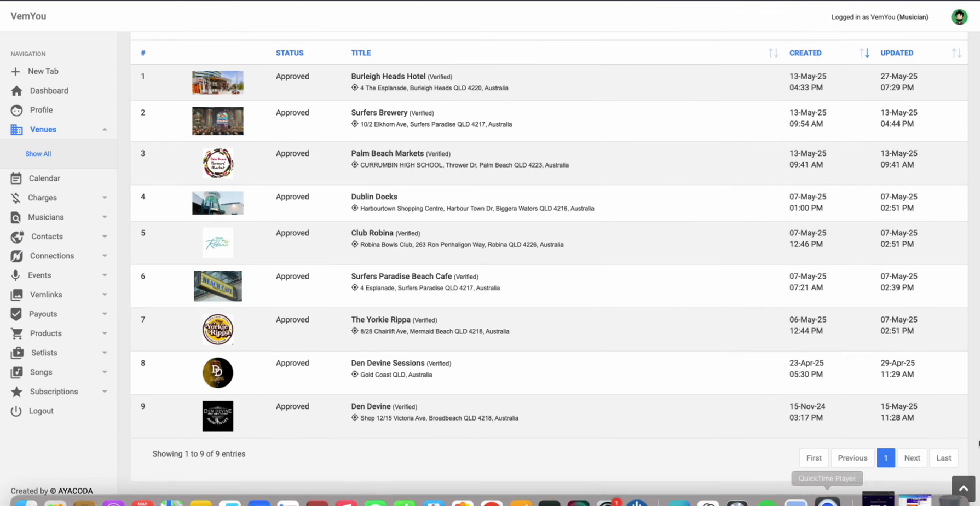
pyautogui.scroll(5, 306, 243)
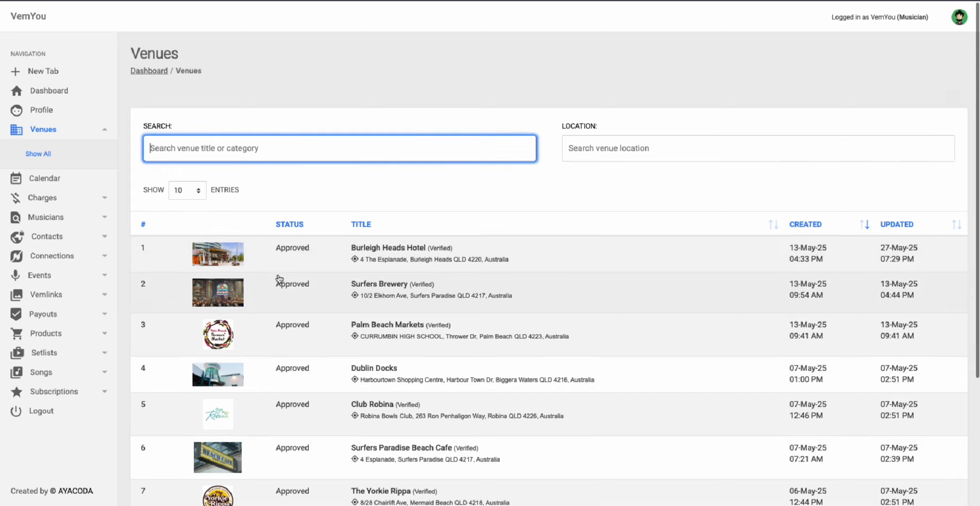
pyautogui.scroll(-5, 280, 281)
pyautogui.scroll(5, 263, 150)
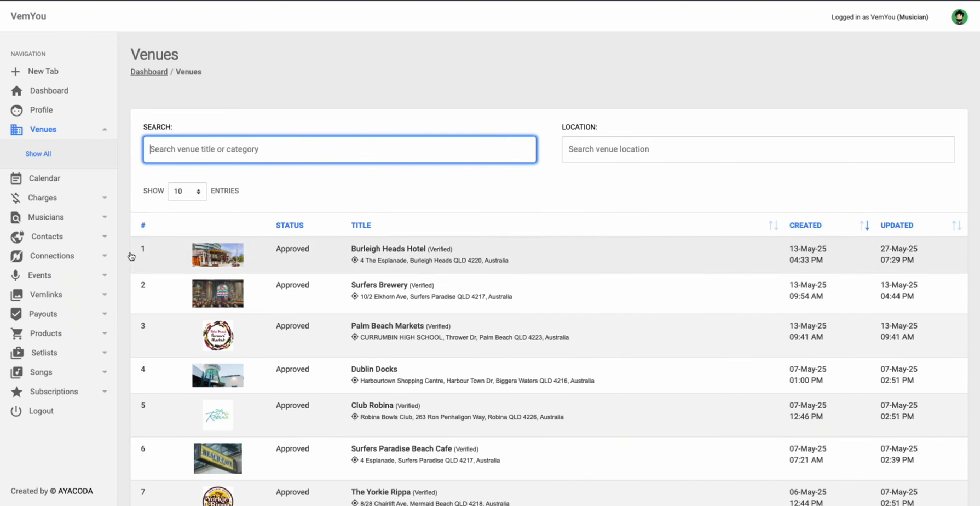
# Open the calendar and look through the May 2025 month view
pyautogui.click(51, 178)
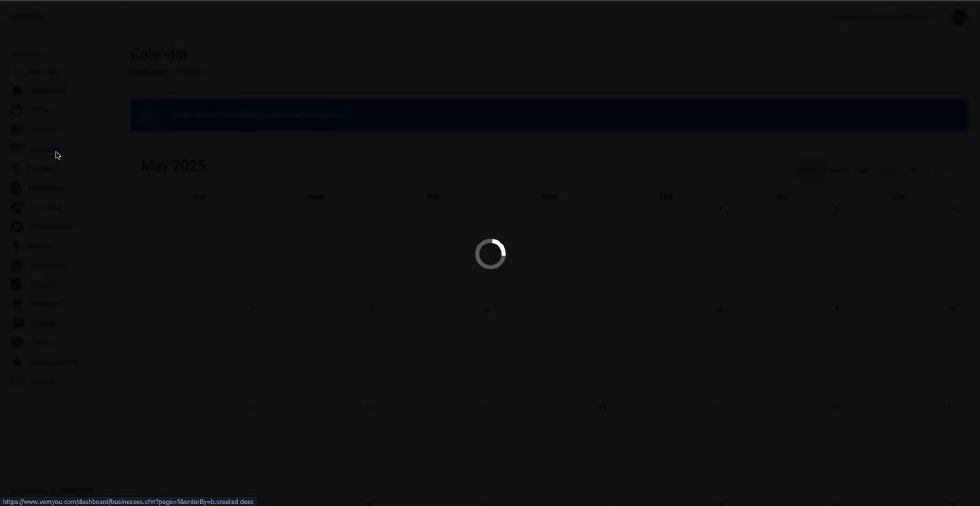
pyautogui.scroll(-5, 289, 193)
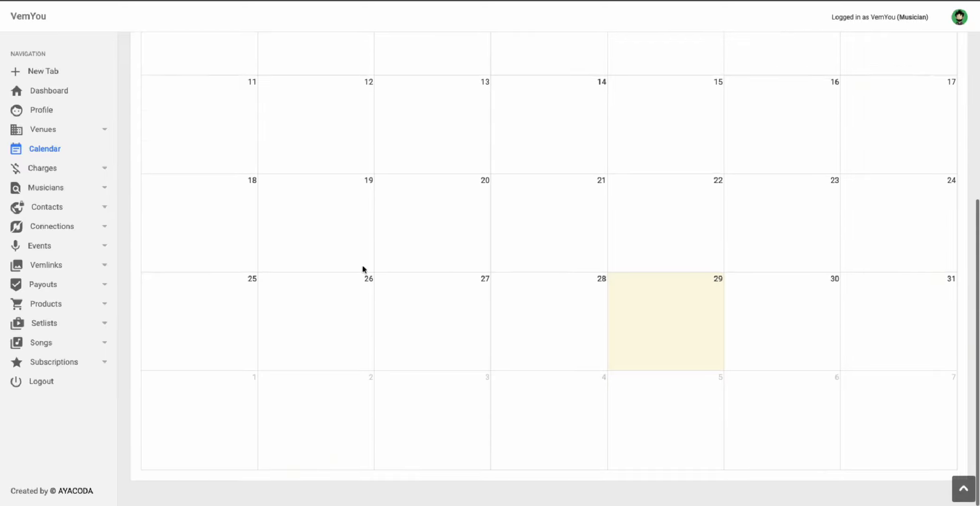
pyautogui.scroll(5, 379, 241)
pyautogui.scroll(-5, 379, 241)
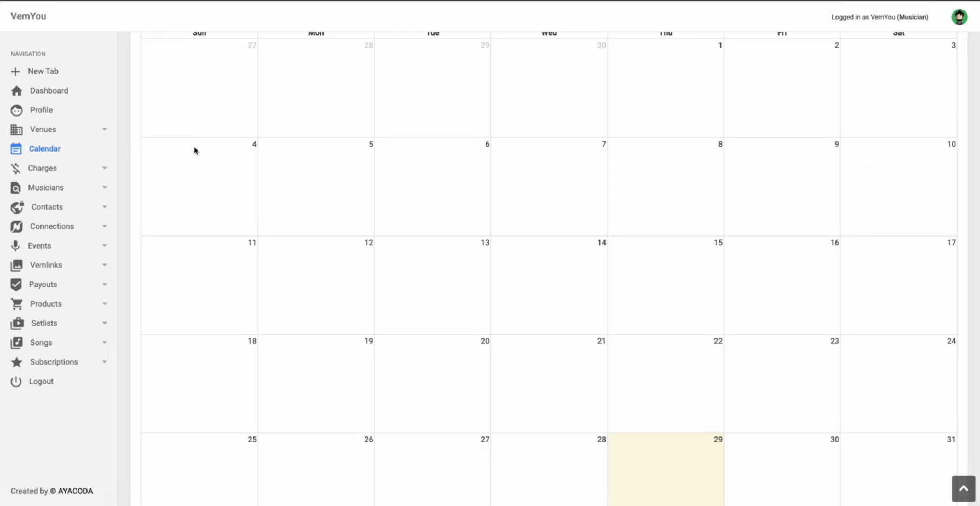
# Show all charges for the musician account
pyautogui.click(65, 168)
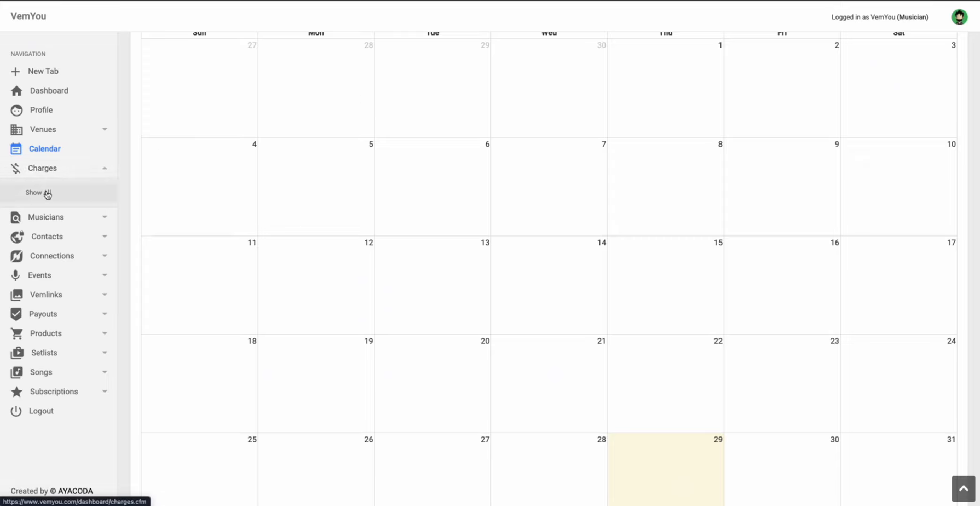
pyautogui.click(46, 197)
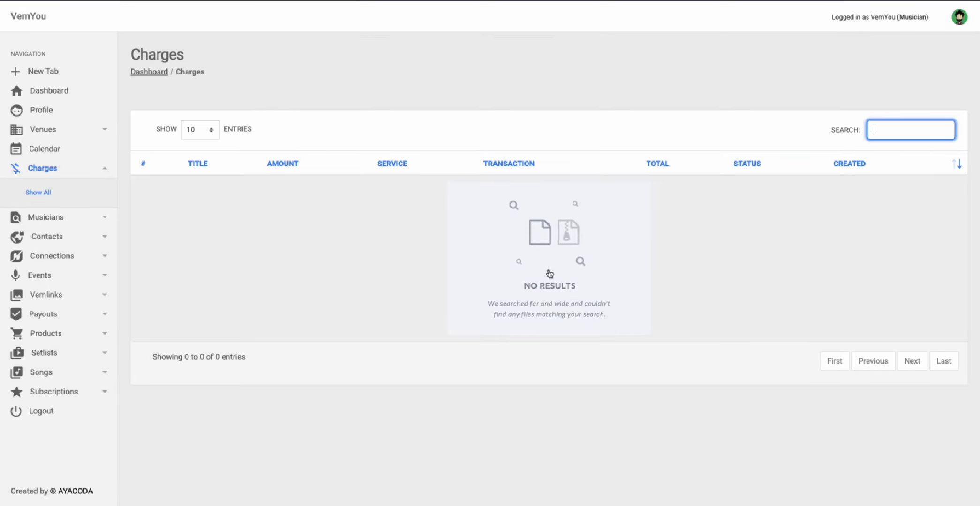